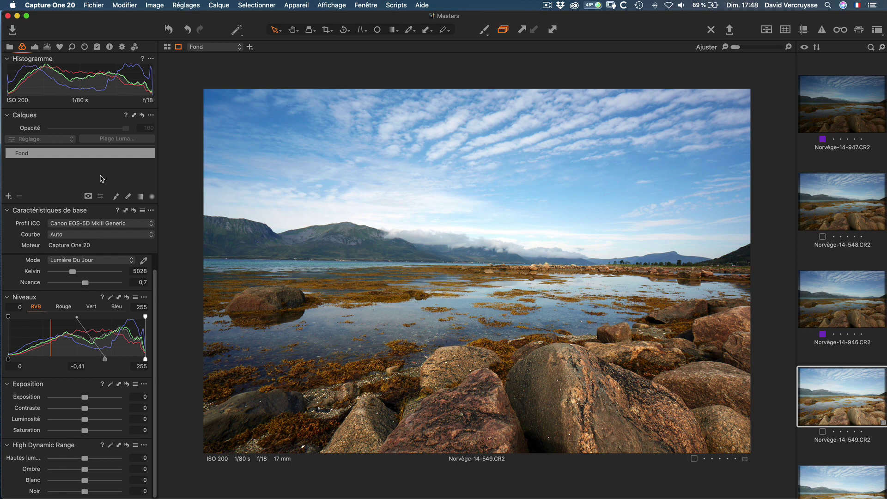
Draw a linear gradient mask on a new layer, running from the top of the sky down to the water before the rocks.
{"action": "left_click", "coordinate": [141, 198]}
{"action": "mouse_move", "coordinate": [460, 88]}
{"action": "left_mouse_down"}
{"action": "mouse_move", "coordinate": [456, 317]}
{"action": "mouse_move", "coordinate": [429, 318]}
{"action": "left_mouse_up"}
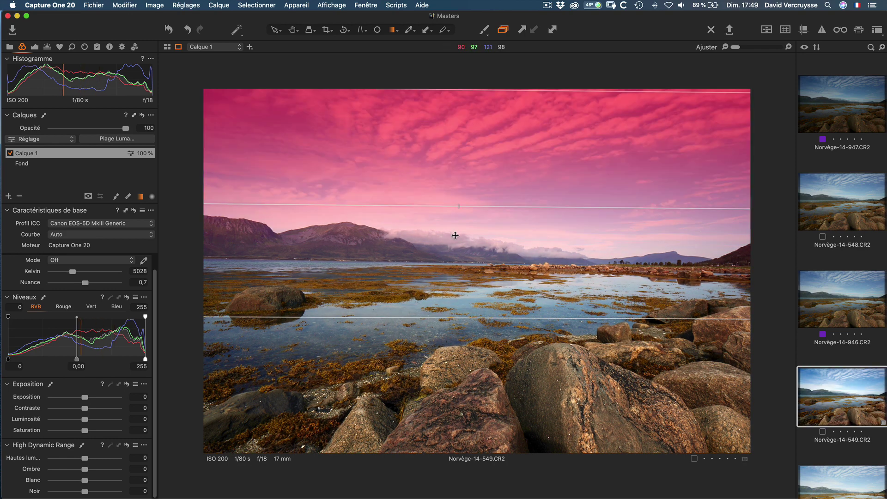
{"action": "left_click_drag", "start_coordinate": [462, 317], "coordinate": [464, 342]}
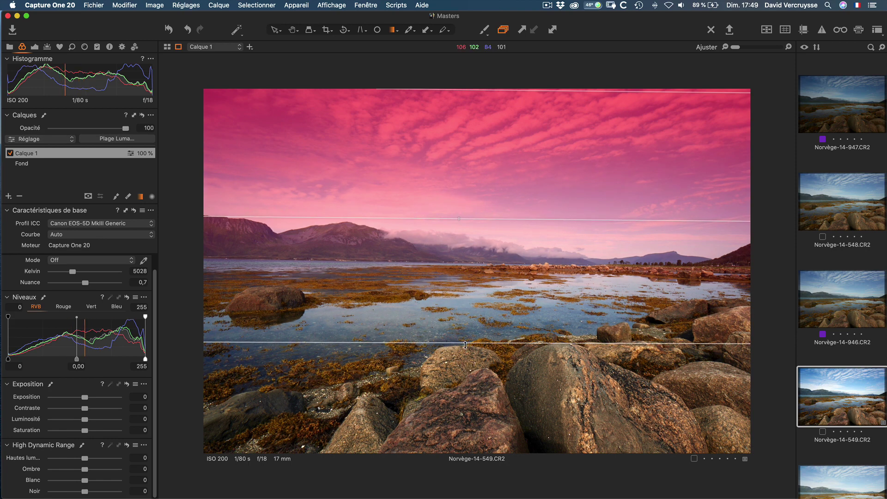
Reshape the gradient asymmetrically with its centre line on the horizon and its lower edge across the water, then hide the mask overlay.
{"action": "key", "text": "alt"}
{"action": "left_click_drag", "start_coordinate": [467, 343], "coordinate": [465, 264]}
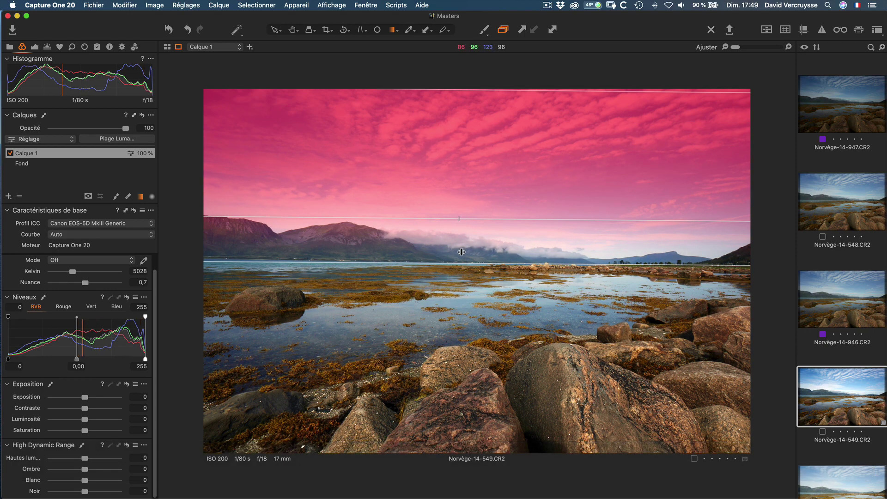
{"action": "left_click_drag", "start_coordinate": [460, 264], "coordinate": [459, 321]}
{"action": "key", "text": "alt"}
{"action": "key", "text": "alt"}
{"action": "key", "text": "alt"}
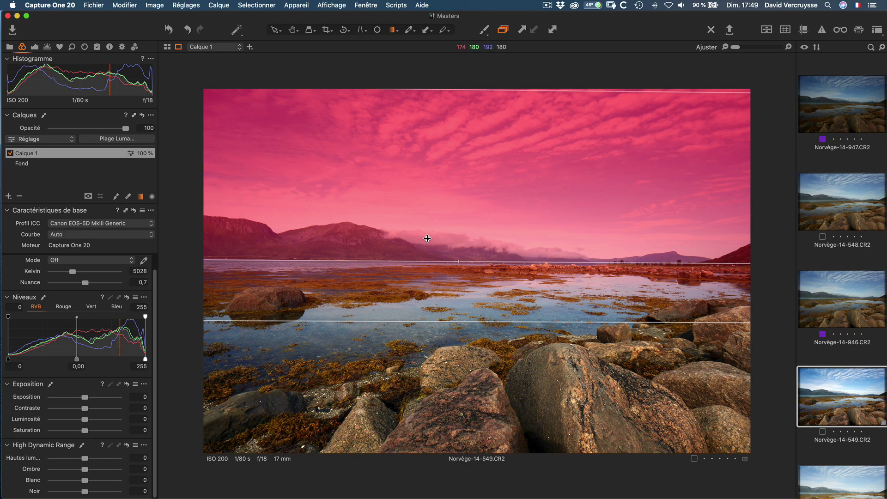
{"action": "key", "text": "m"}
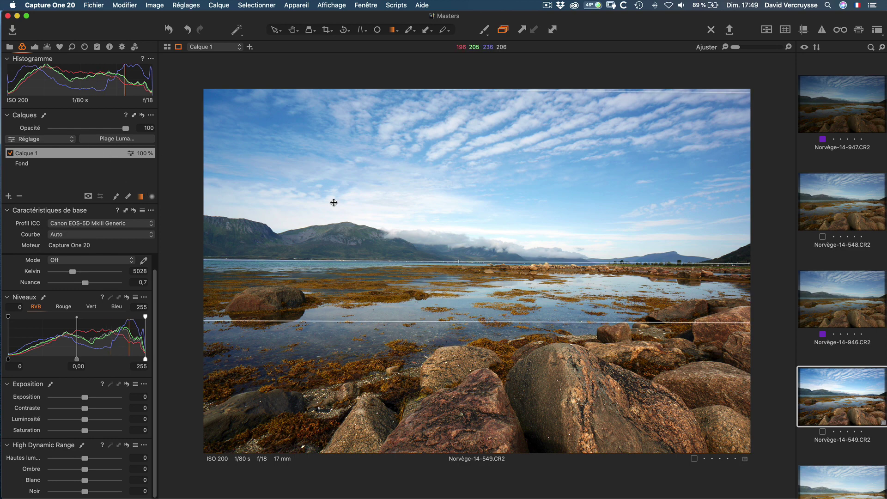
Show the mask in Calque 1's luma range settings and limit the range's upper value to 186 with its transition ending at 226.
{"action": "left_click", "coordinate": [115, 139]}
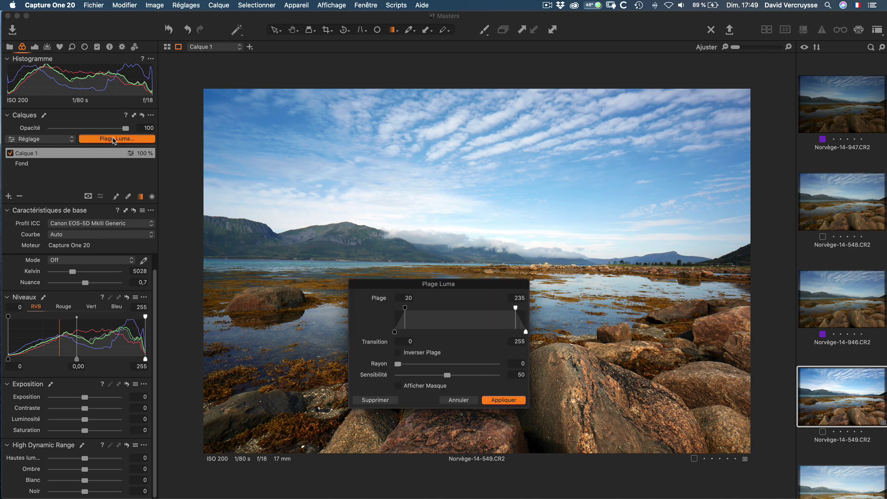
{"action": "left_click", "coordinate": [399, 386]}
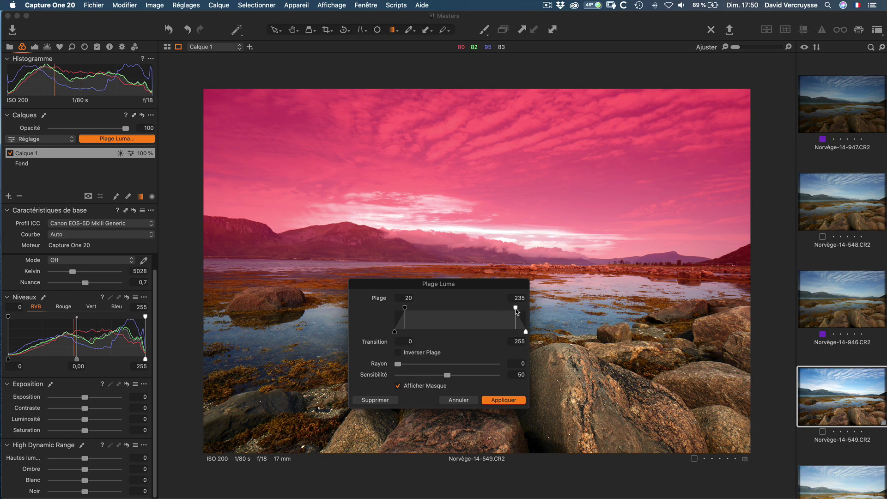
{"action": "left_click_drag", "start_coordinate": [516, 310], "coordinate": [511, 312]}
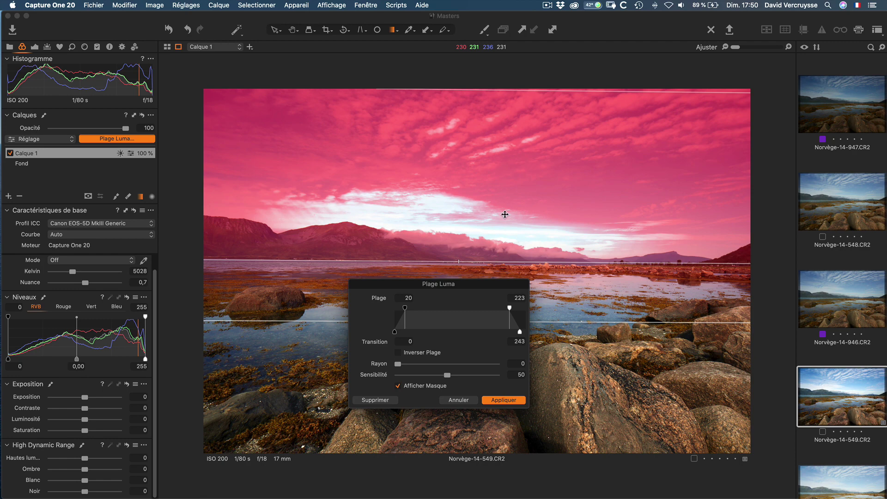
{"action": "mouse_move", "coordinate": [510, 309]}
{"action": "left_mouse_down"}
{"action": "mouse_move", "coordinate": [485, 312]}
{"action": "mouse_move", "coordinate": [514, 332]}
{"action": "mouse_move", "coordinate": [501, 332]}
{"action": "mouse_move", "coordinate": [519, 330]}
{"action": "left_mouse_up"}
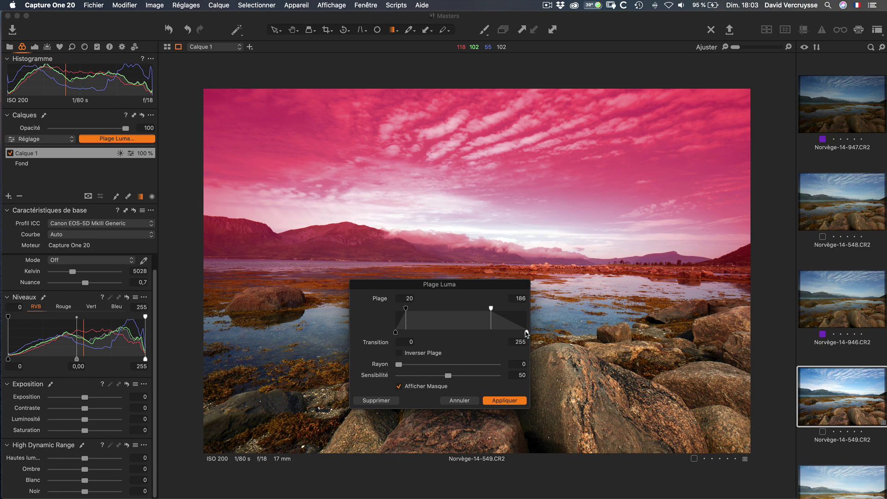
{"action": "left_click_drag", "start_coordinate": [525, 334], "coordinate": [512, 333]}
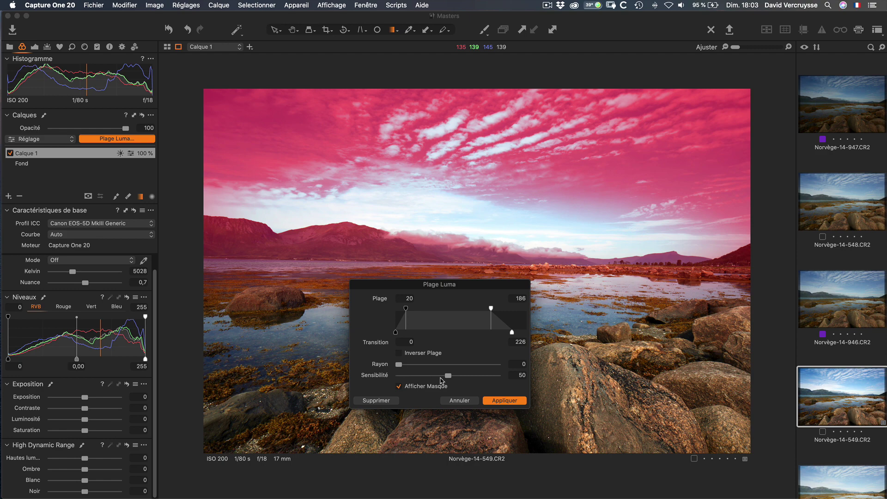
Try different luma mask settings, ending with radius 2.8, sensitivity 62, an upper range limit of 180 and a transition end of 255.
{"action": "left_click_drag", "start_coordinate": [448, 378], "coordinate": [415, 377]}
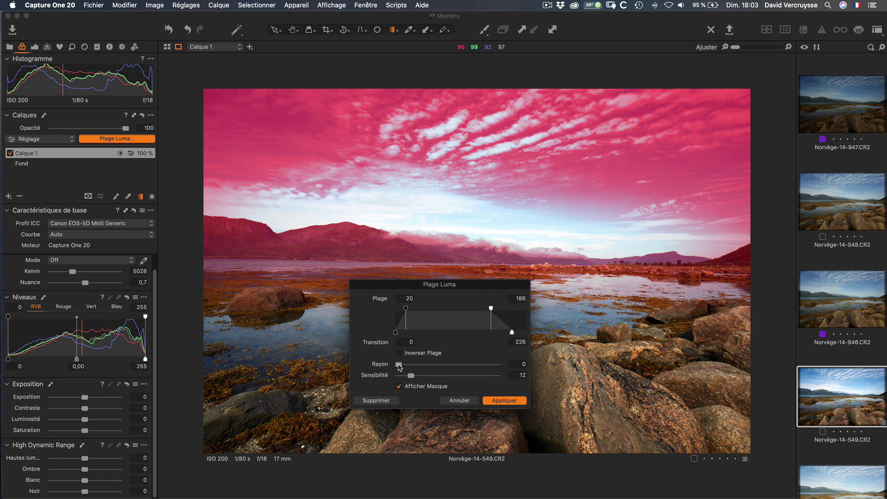
{"action": "left_click_drag", "start_coordinate": [399, 366], "coordinate": [450, 367]}
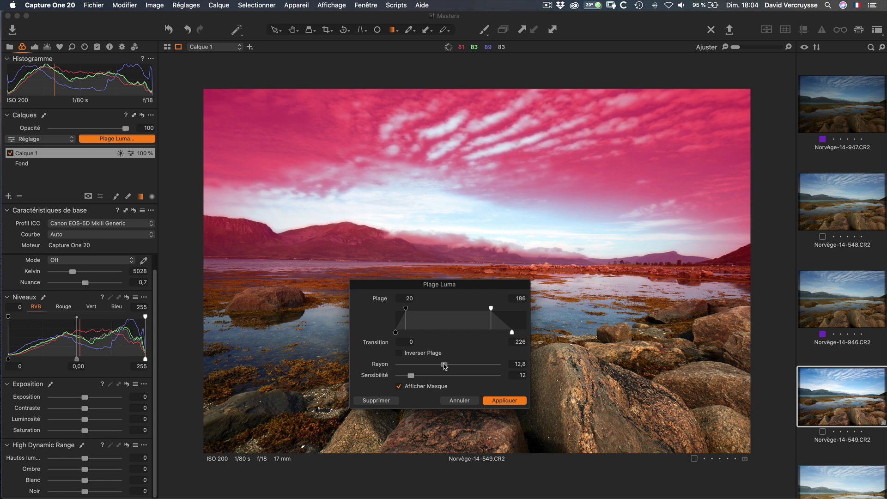
{"action": "left_click_drag", "start_coordinate": [441, 367], "coordinate": [433, 366]}
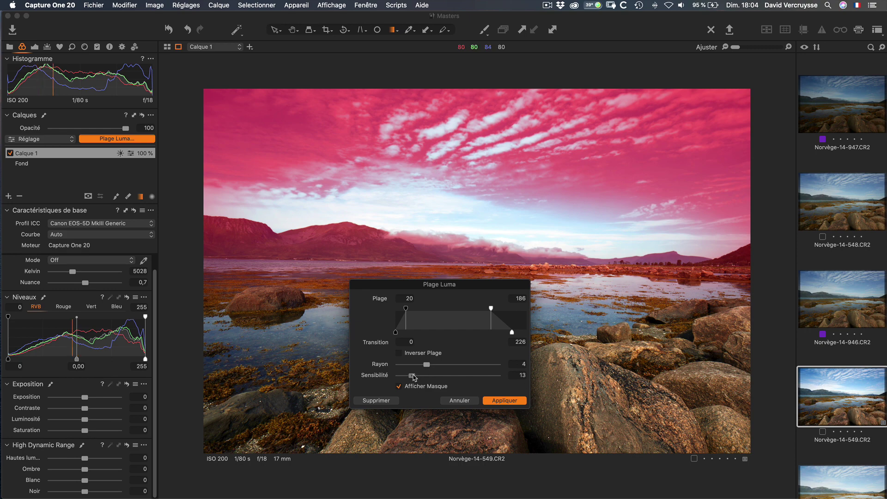
{"action": "left_click_drag", "start_coordinate": [414, 377], "coordinate": [456, 375]}
{"action": "left_click_drag", "start_coordinate": [402, 378], "coordinate": [435, 365]}
{"action": "left_click_drag", "start_coordinate": [514, 333], "coordinate": [534, 333]}
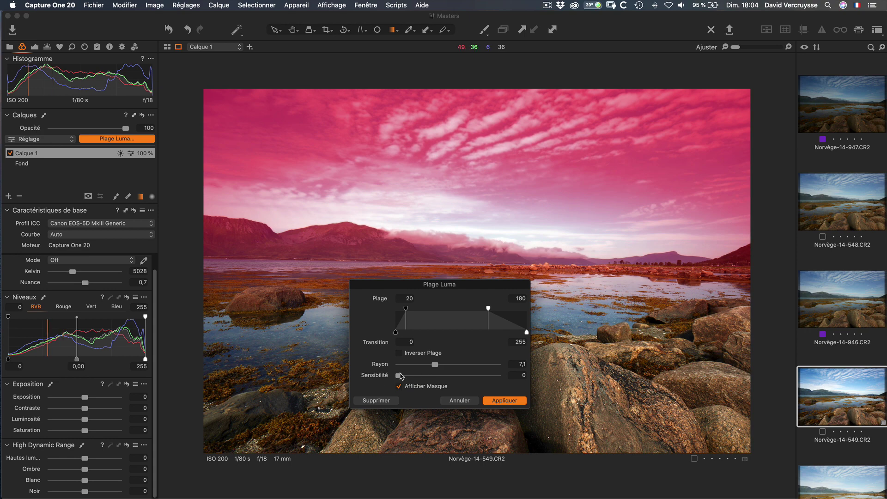
{"action": "left_click_drag", "start_coordinate": [403, 377], "coordinate": [460, 375]}
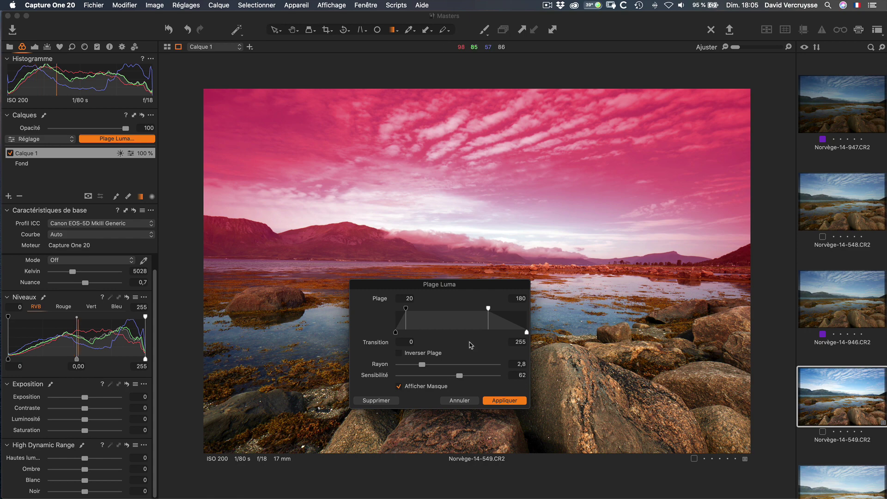
Set the luma range's upper limit to 161 with transition end 254, radius 0.9 and sensitivity 69, and apply it to Calque 1.
{"action": "left_click_drag", "start_coordinate": [488, 318], "coordinate": [475, 318]}
{"action": "left_click_drag", "start_coordinate": [459, 376], "coordinate": [464, 377]}
{"action": "left_click_drag", "start_coordinate": [514, 333], "coordinate": [523, 333]}
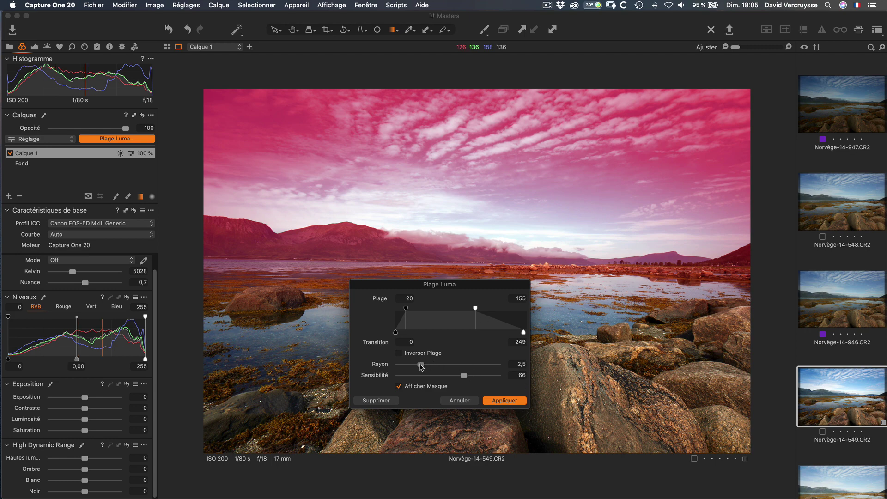
{"action": "mouse_move", "coordinate": [421, 367]}
{"action": "left_mouse_down"}
{"action": "mouse_move", "coordinate": [467, 376]}
{"action": "mouse_move", "coordinate": [410, 367]}
{"action": "left_mouse_up"}
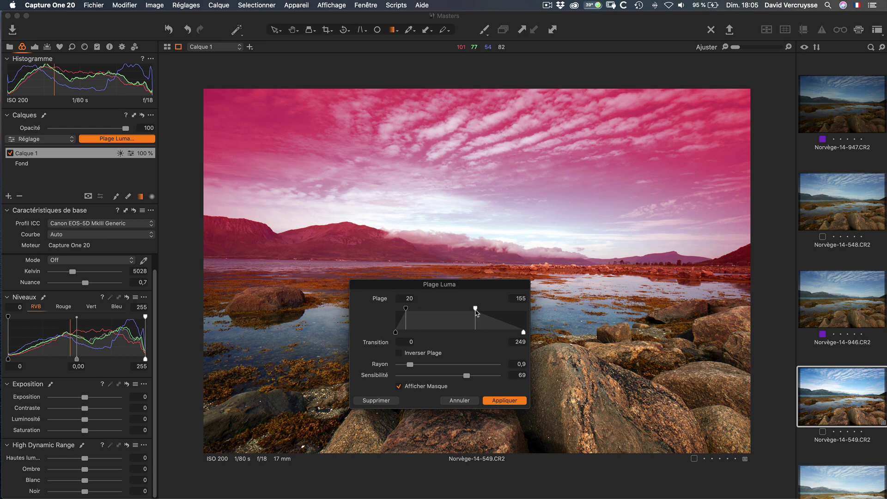
{"action": "left_click_drag", "start_coordinate": [476, 311], "coordinate": [479, 311]}
{"action": "left_click", "coordinate": [499, 399]}
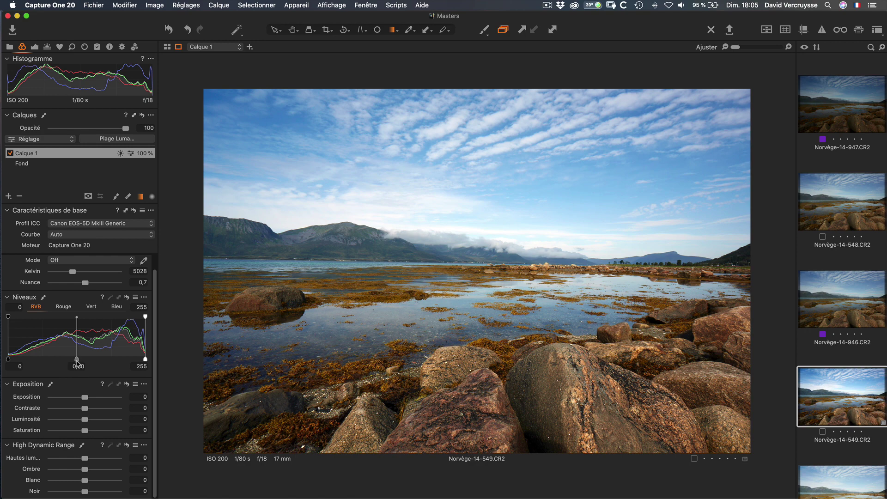
Darken the sky on Calque 1 by setting the RGB levels midtone to -0.36.
{"action": "left_click_drag", "start_coordinate": [76, 360], "coordinate": [99, 359]}
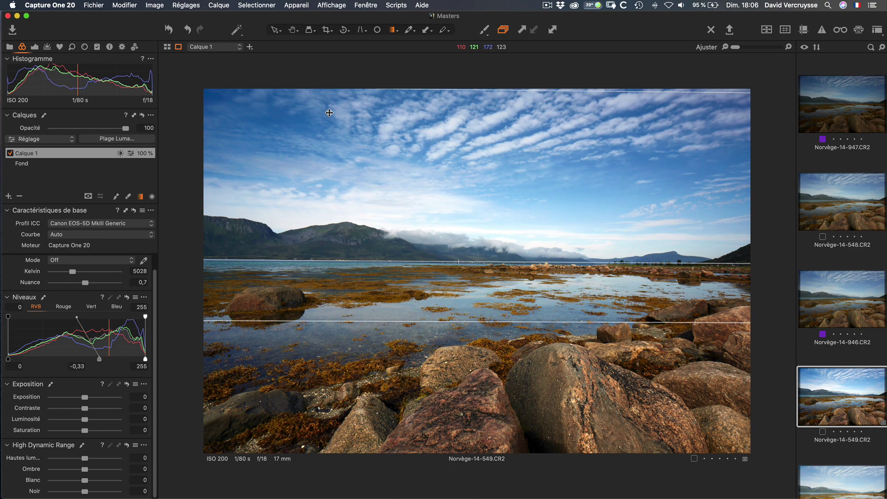
{"action": "left_click", "coordinate": [789, 46]}
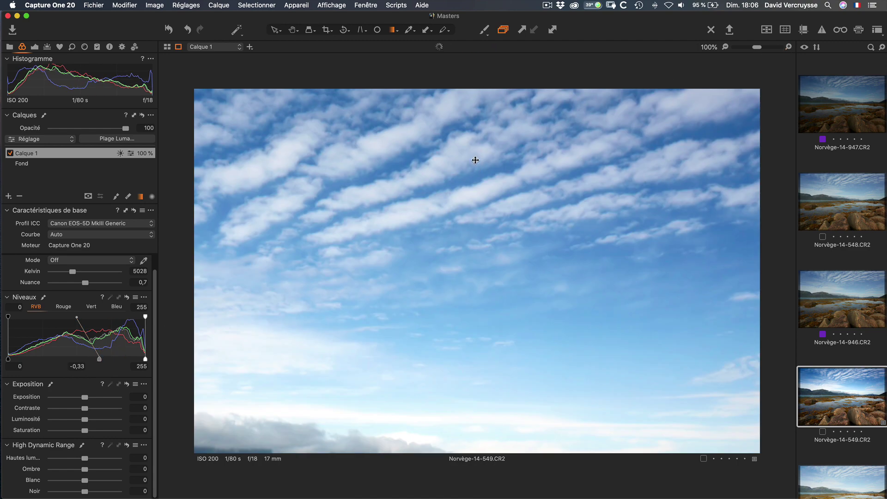
{"action": "scroll", "coordinate": [483, 192], "scroll_direction": "up", "scroll_amount": 2}
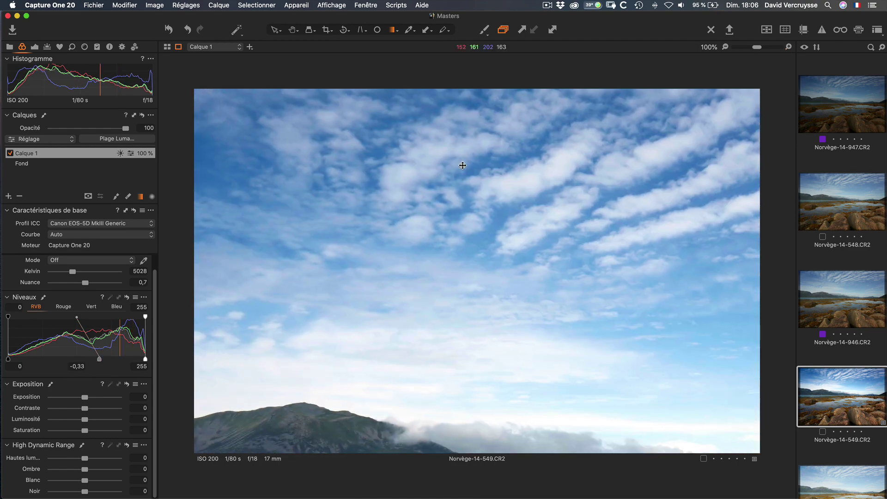
{"action": "left_click_drag", "start_coordinate": [462, 165], "coordinate": [395, 186]}
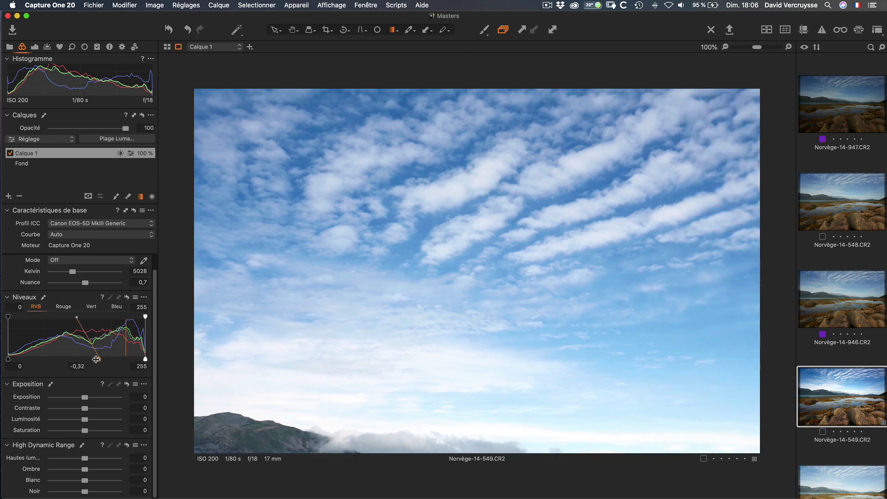
{"action": "mouse_move", "coordinate": [96, 359]}
{"action": "left_mouse_down"}
{"action": "mouse_move", "coordinate": [77, 360]}
{"action": "mouse_move", "coordinate": [101, 360]}
{"action": "left_mouse_up"}
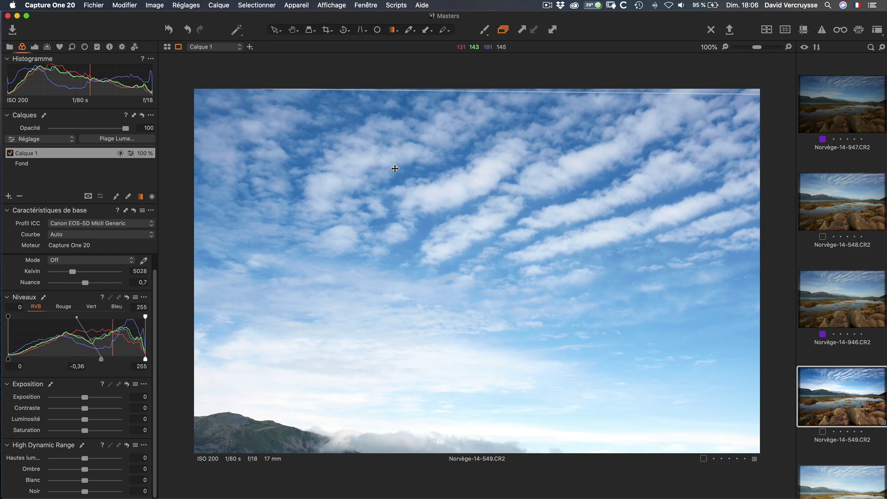
{"action": "left_click", "coordinate": [726, 47]}
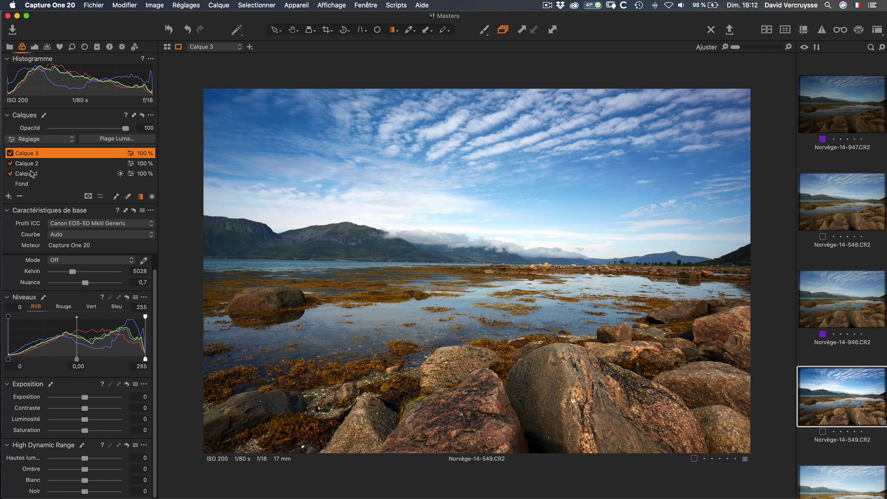
Delete the extra layer Calque 3 and copy the mask of Calque 1 onto Calque 2.
{"action": "left_click", "coordinate": [20, 198]}
{"action": "right_click", "coordinate": [116, 155]}
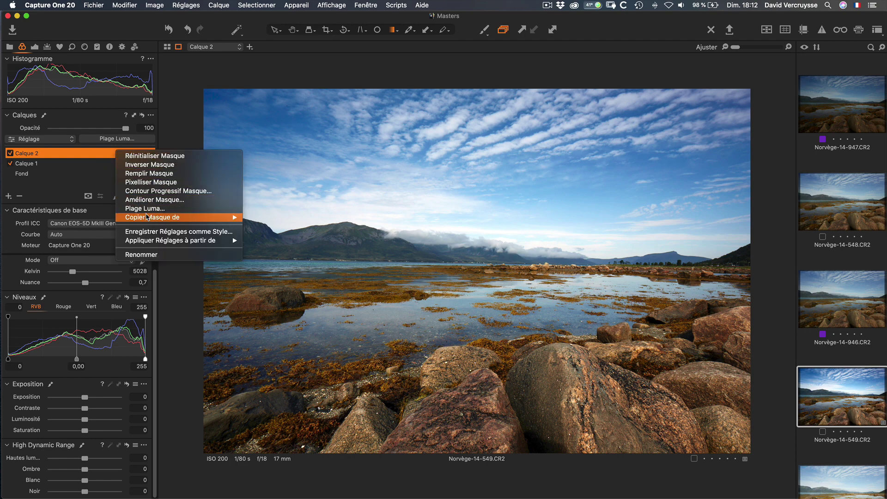
{"action": "mouse_move", "coordinate": [194, 218]}
{"action": "left_click", "coordinate": [272, 227]}
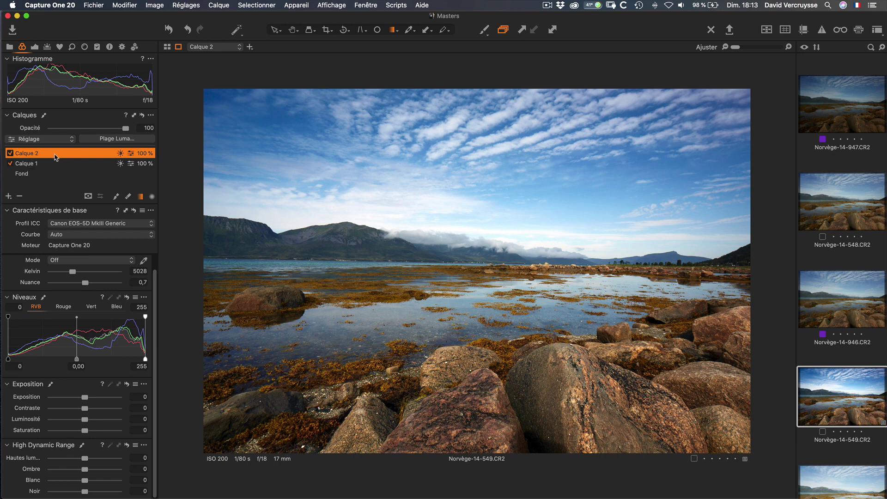
Invert Calque 2's luma range with the mask shown, and set its upper limit to 131 with the transition ending at 208.
{"action": "left_click", "coordinate": [117, 138]}
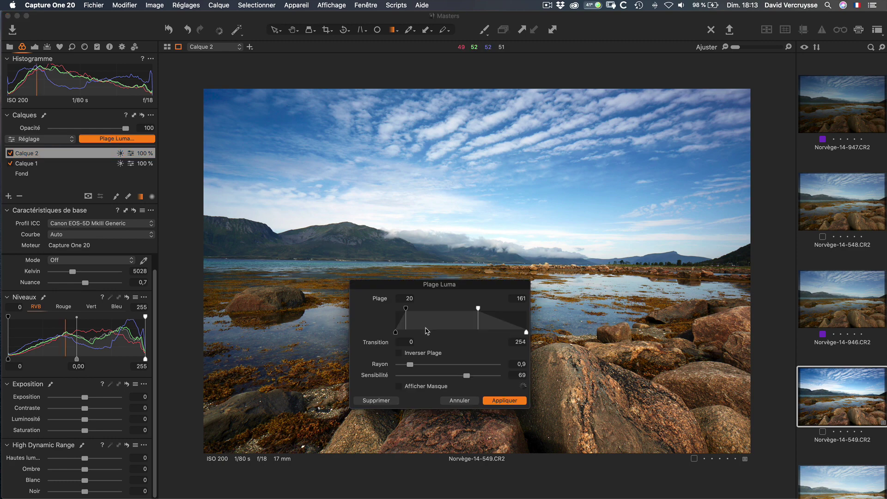
{"action": "left_click", "coordinate": [399, 386]}
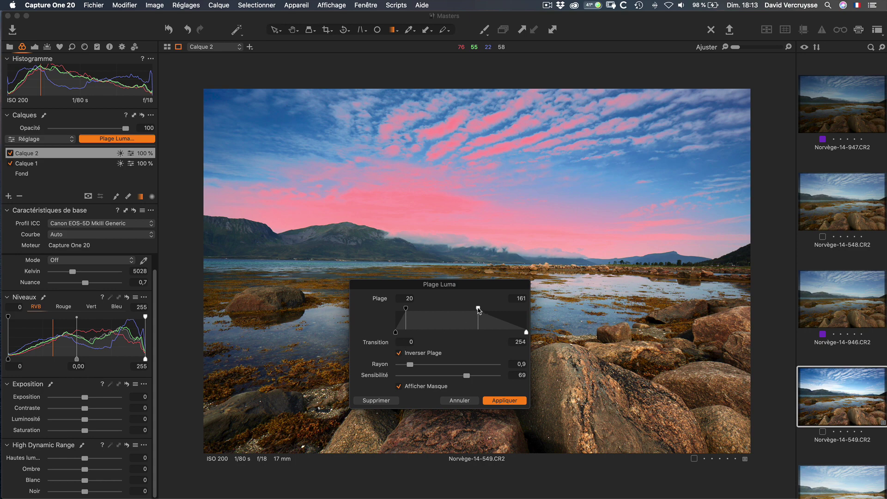
{"action": "mouse_move", "coordinate": [479, 311]}
{"action": "left_mouse_down"}
{"action": "mouse_move", "coordinate": [486, 309]}
{"action": "mouse_move", "coordinate": [463, 311]}
{"action": "left_mouse_up"}
{"action": "left_click_drag", "start_coordinate": [510, 333], "coordinate": [502, 334]}
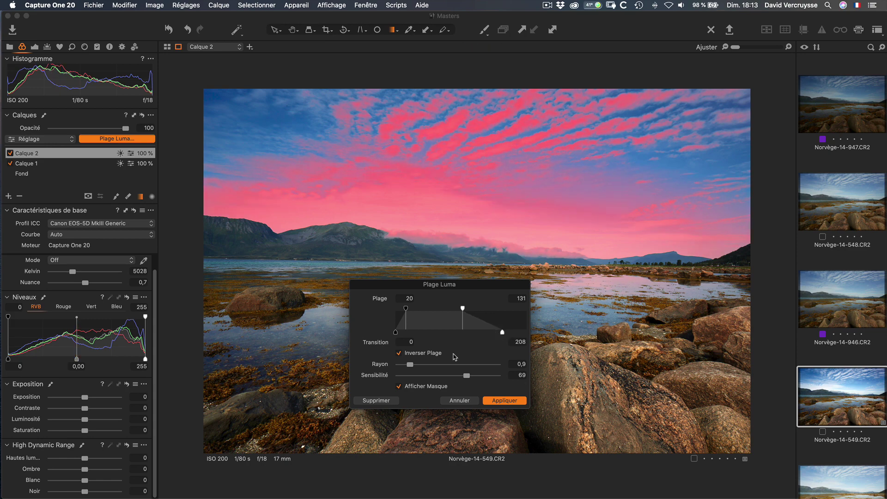
Refine Calque 2's luma mask with radius 1.7 and sensitivity 60, and apply the range.
{"action": "left_click_drag", "start_coordinate": [409, 365], "coordinate": [417, 366]}
{"action": "left_click_drag", "start_coordinate": [467, 376], "coordinate": [458, 376]}
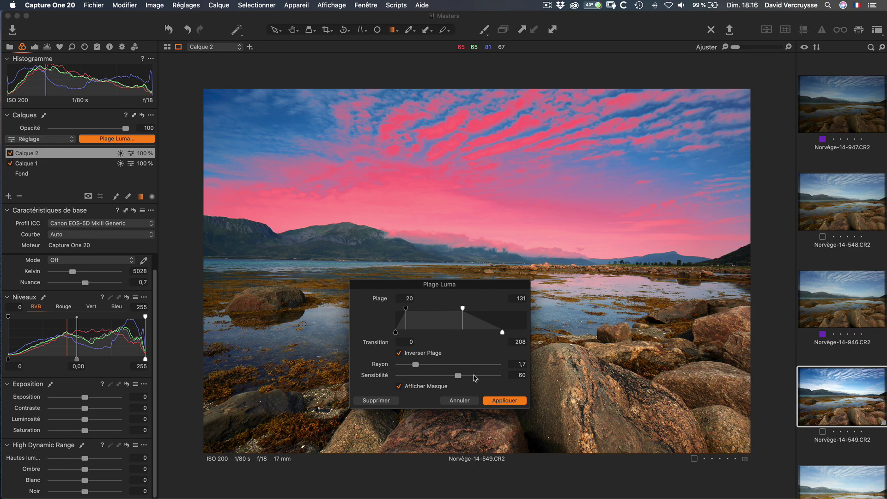
{"action": "left_click", "coordinate": [498, 401]}
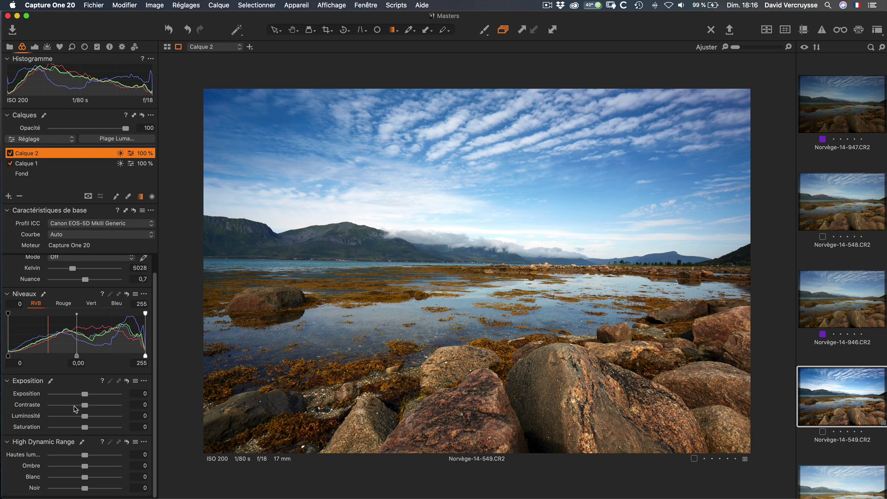
On Calque 2, set highlights to -28, white to -13 and the RGB levels midtone to -0.10, and compare the photo with the layer off and on.
{"action": "left_click_drag", "start_coordinate": [85, 459], "coordinate": [82, 482]}
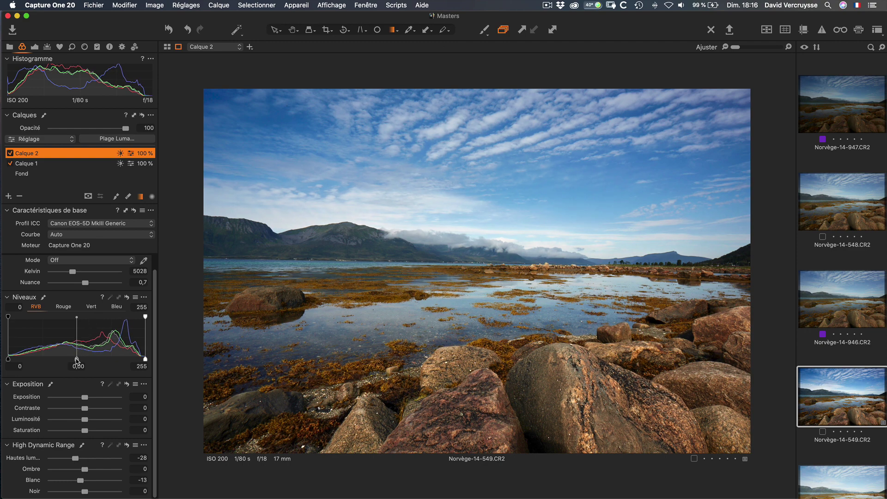
{"action": "left_click_drag", "start_coordinate": [76, 359], "coordinate": [83, 360]}
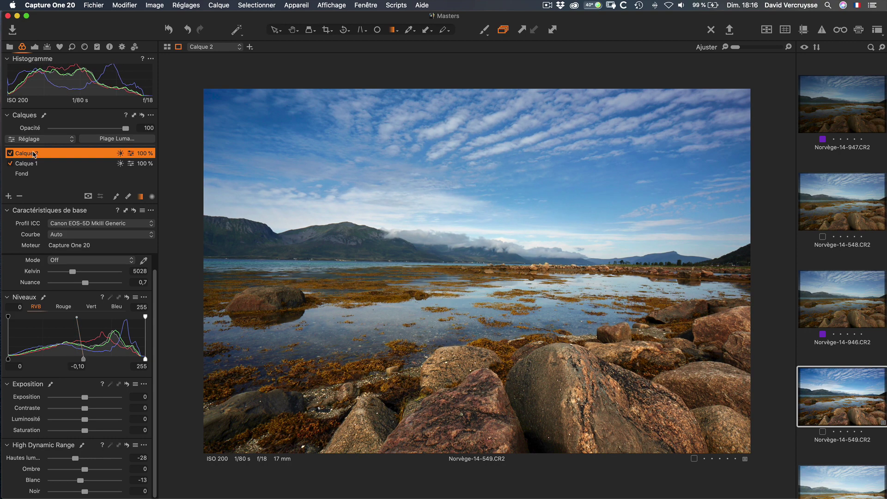
{"action": "left_click", "coordinate": [11, 153]}
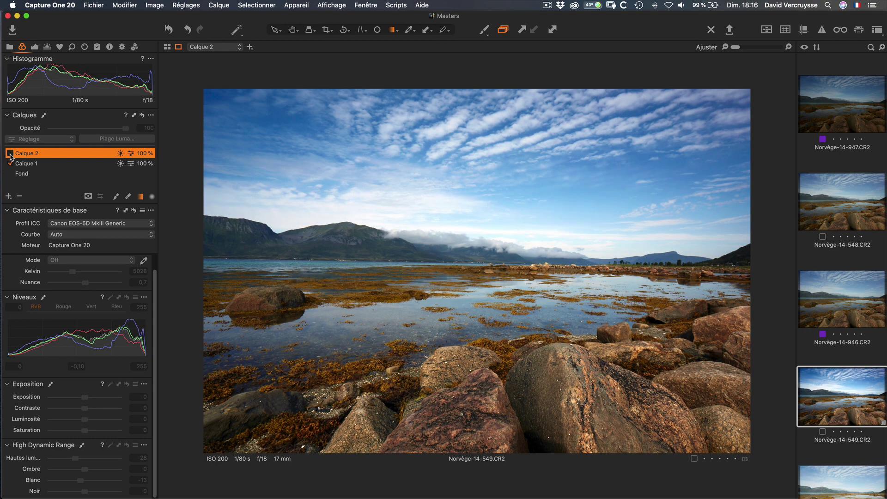
{"action": "left_click", "coordinate": [11, 154]}
{"action": "left_click", "coordinate": [10, 153]}
{"action": "left_click", "coordinate": [10, 154]}
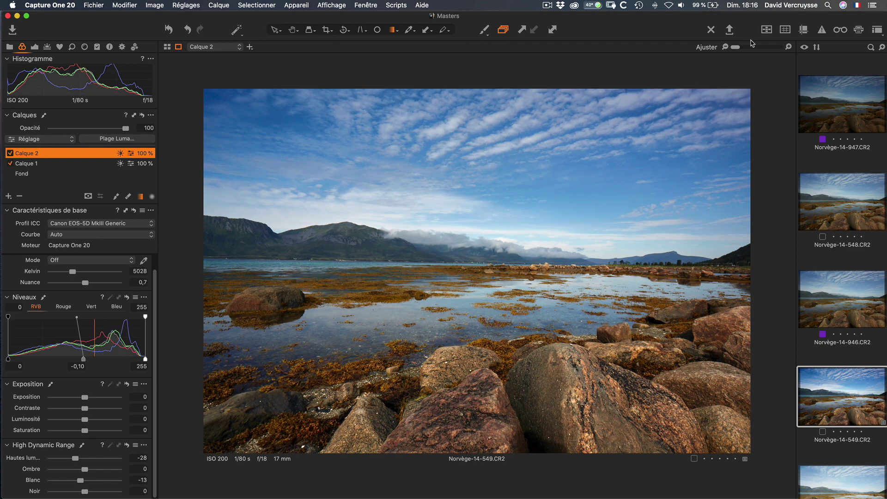
Inspect the sky and mountains at 100% zoom, comparing the photo with Calque 2 turned off and on.
{"action": "left_click", "coordinate": [789, 47]}
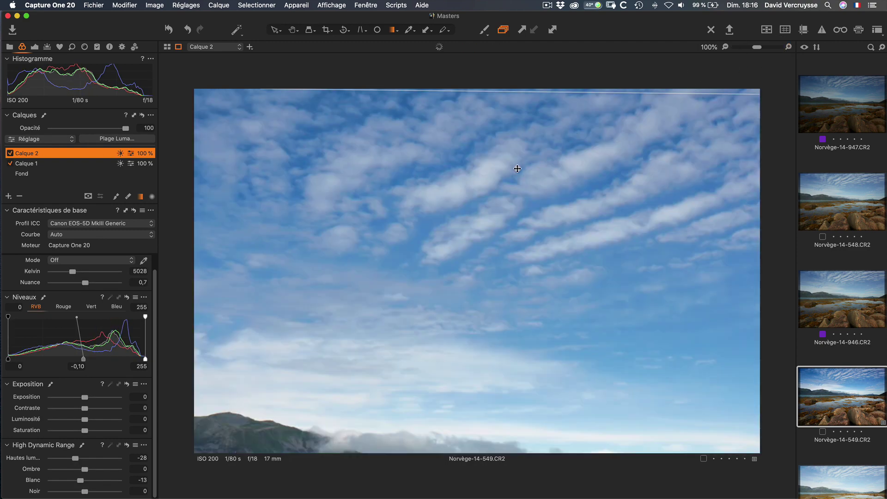
{"action": "scroll", "coordinate": [522, 166], "scroll_direction": "down", "scroll_amount": 3}
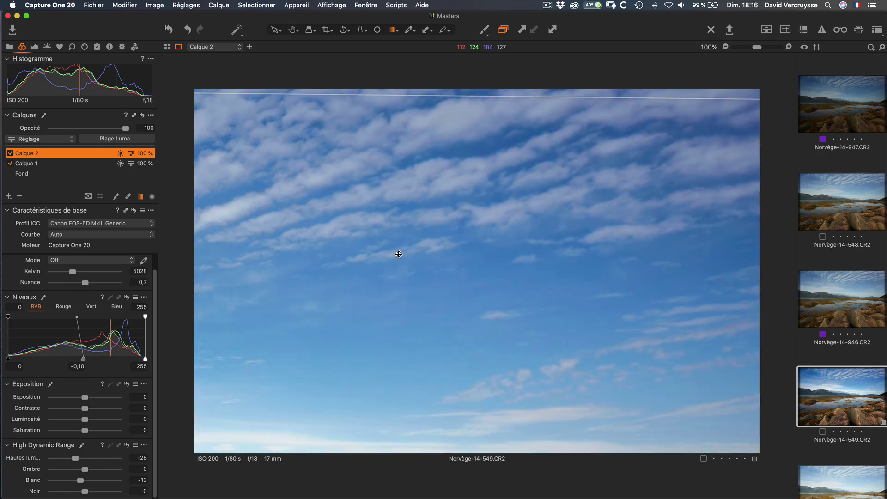
{"action": "left_click_drag", "start_coordinate": [370, 279], "coordinate": [679, 134]}
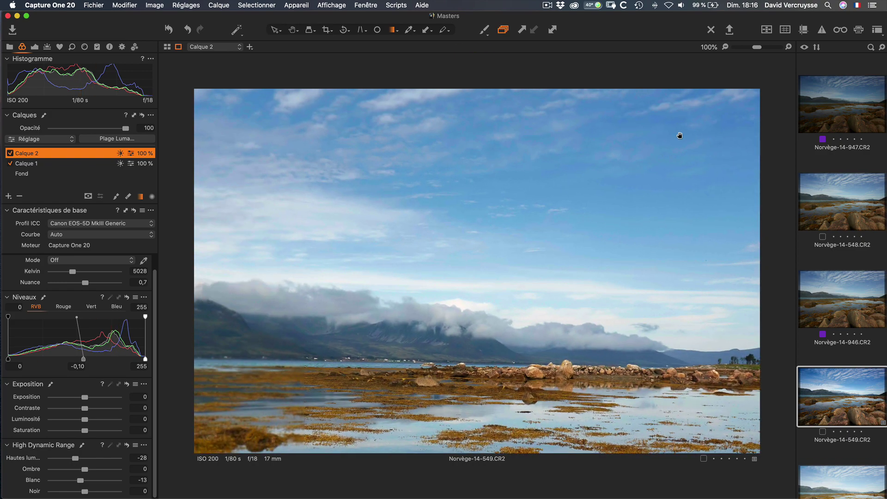
{"action": "left_click_drag", "start_coordinate": [404, 188], "coordinate": [511, 131]}
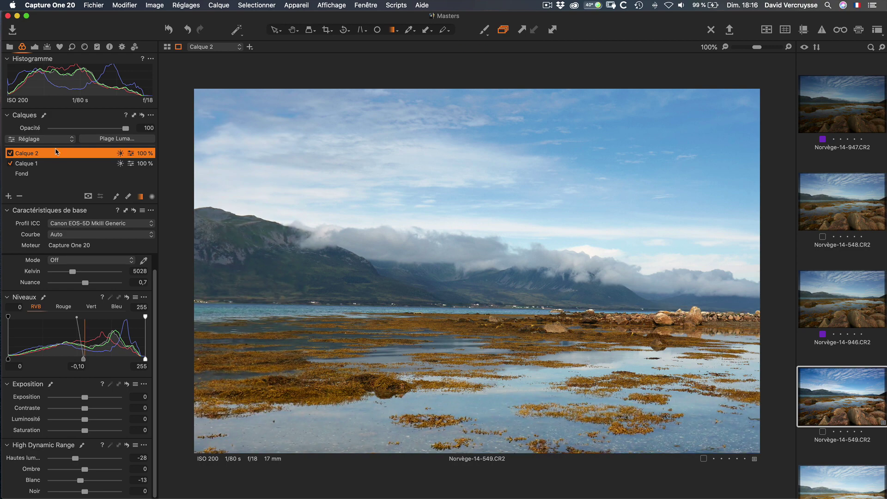
{"action": "left_click", "coordinate": [10, 153]}
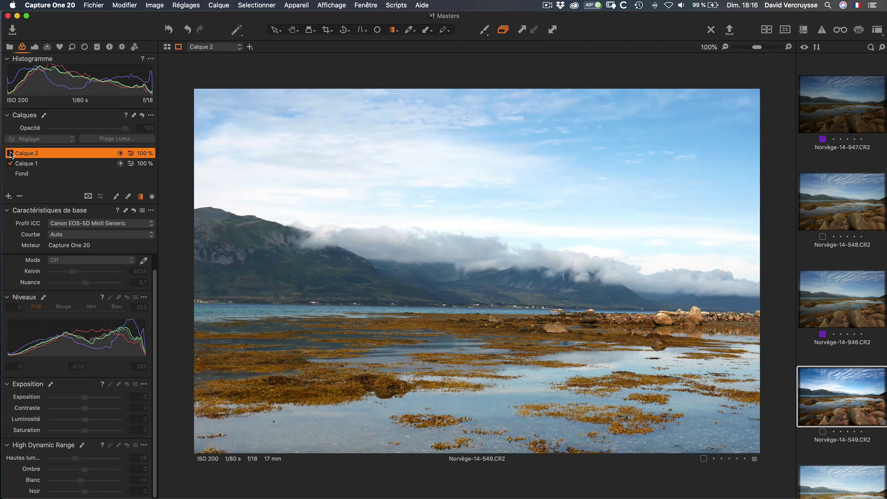
{"action": "left_click", "coordinate": [9, 154]}
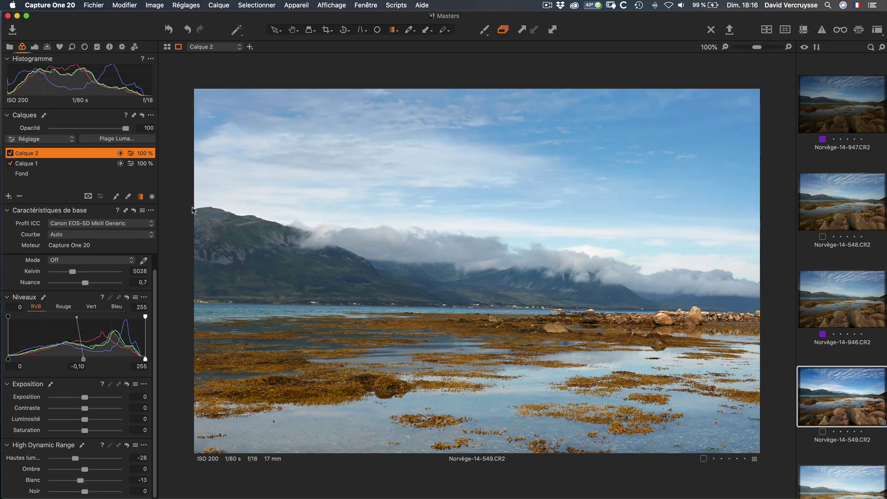
{"action": "left_click_drag", "start_coordinate": [311, 182], "coordinate": [368, 229]}
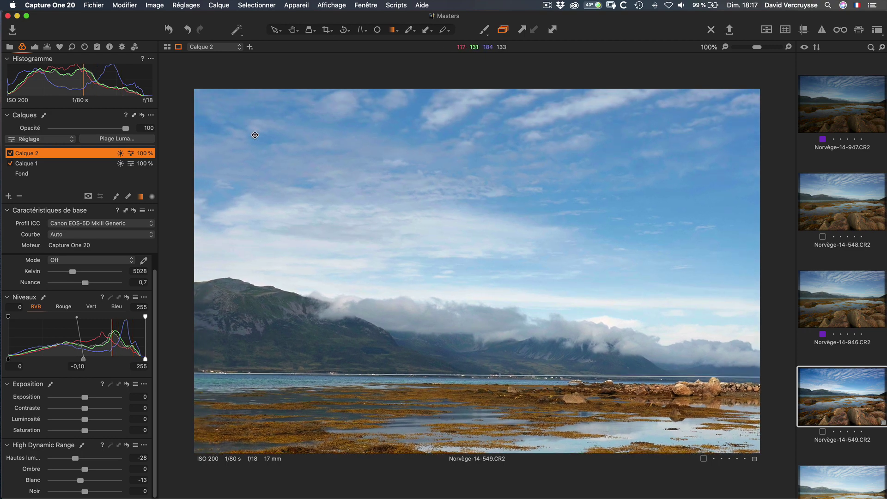
Compare the photo before and after all adjustments, first at 100% zoom and again with the whole image fitted.
{"action": "left_click", "coordinate": [170, 30]}
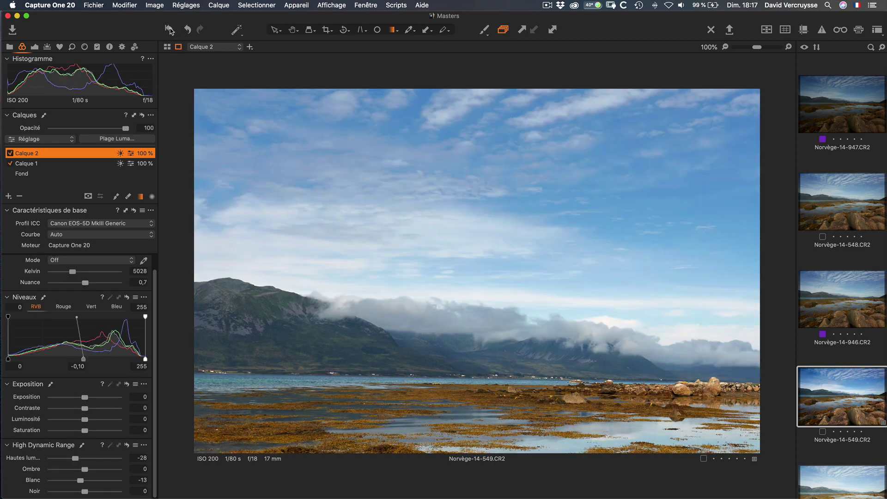
{"action": "left_click", "coordinate": [170, 31]}
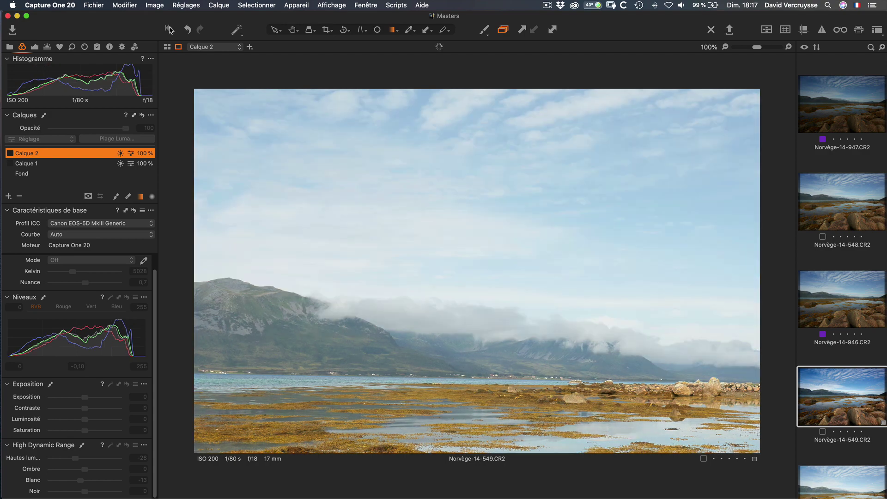
{"action": "left_click", "coordinate": [170, 30]}
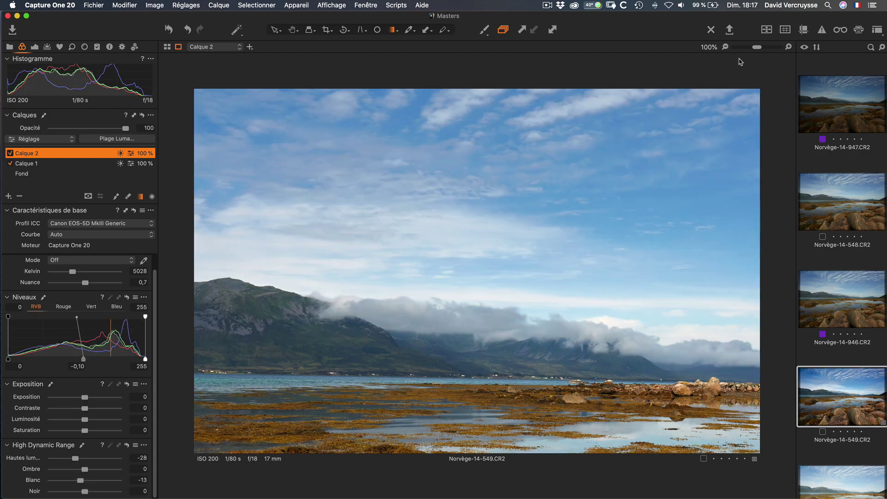
{"action": "left_click", "coordinate": [725, 47]}
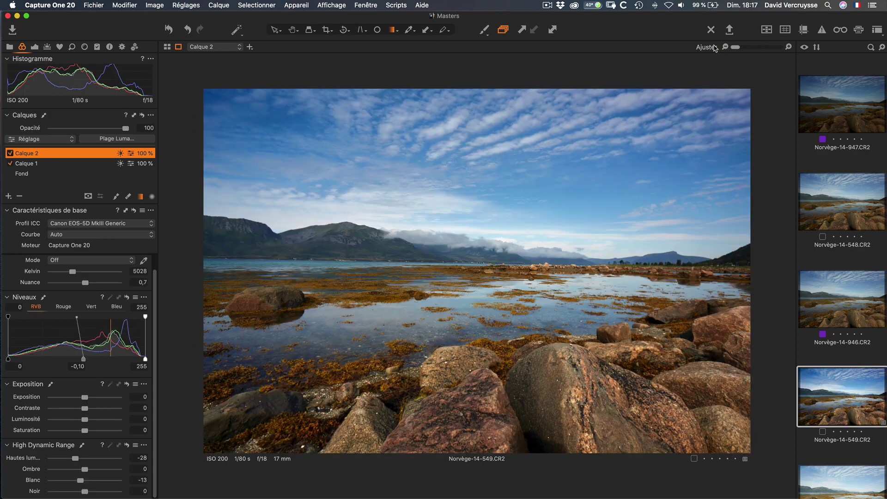
{"action": "left_click", "coordinate": [170, 31]}
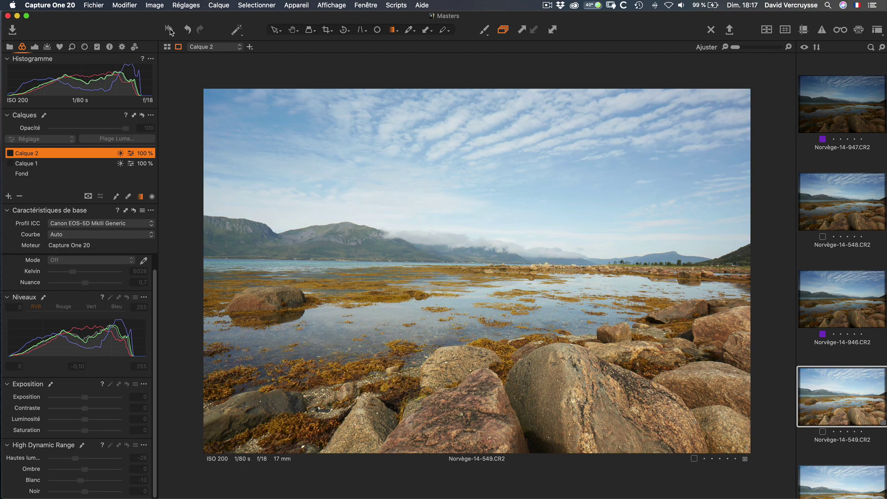
{"action": "left_click", "coordinate": [170, 30]}
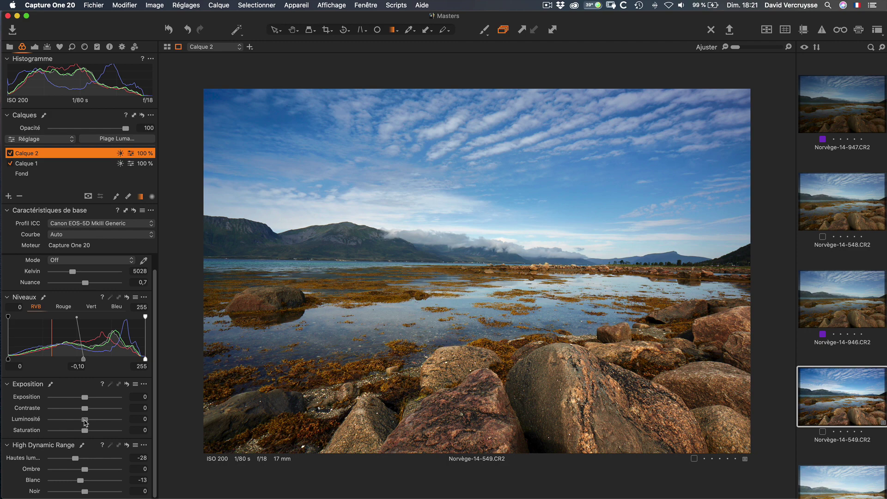
Set Calque 2's brightness to 14 and compare the photo with the layer off and on.
{"action": "mouse_move", "coordinate": [85, 422]}
{"action": "left_mouse_down"}
{"action": "mouse_move", "coordinate": [106, 425]}
{"action": "mouse_move", "coordinate": [95, 425]}
{"action": "left_mouse_up"}
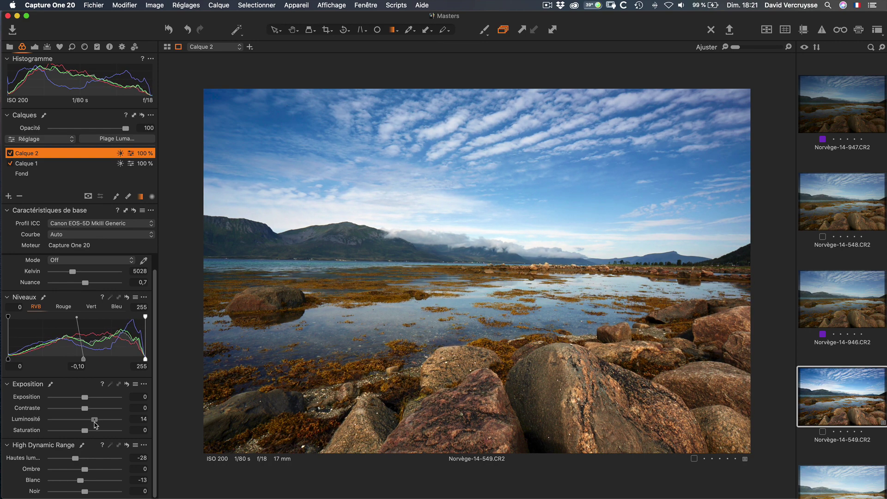
{"action": "left_click", "coordinate": [10, 153]}
{"action": "left_click", "coordinate": [10, 153]}
{"action": "left_click", "coordinate": [10, 153]}
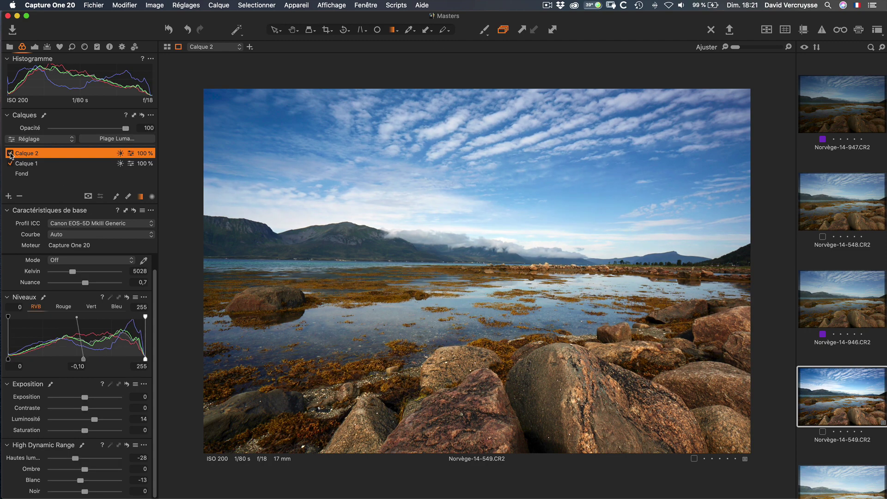
{"action": "left_click", "coordinate": [10, 153]}
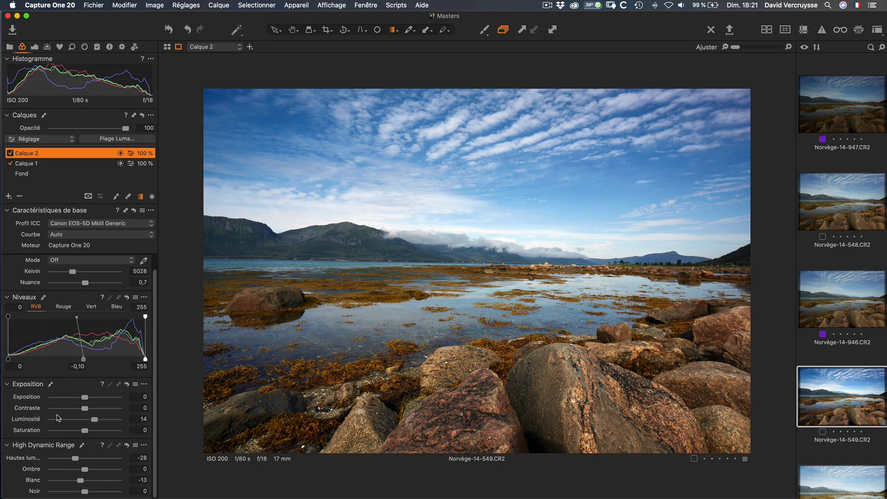
Set Calque 2's contrast to 11 and check the effect by turning the layer off and back on.
{"action": "left_click_drag", "start_coordinate": [84, 411], "coordinate": [93, 412]}
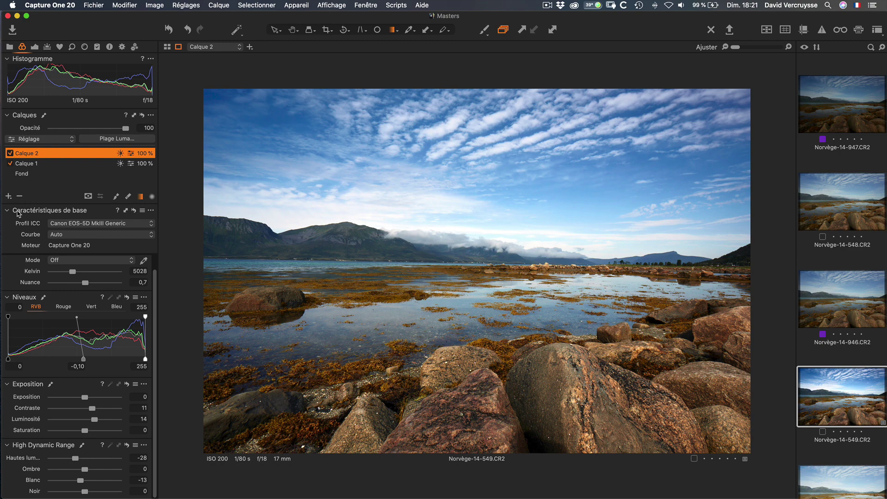
{"action": "left_click", "coordinate": [10, 154]}
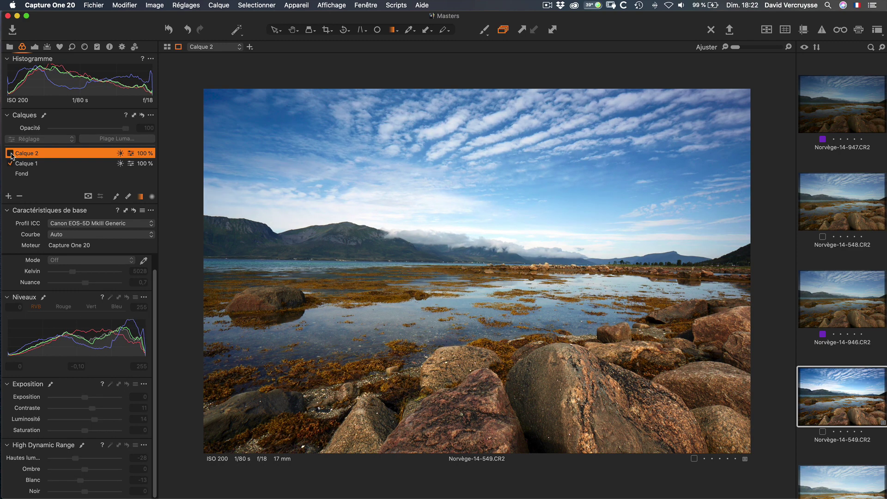
{"action": "left_click", "coordinate": [10, 153]}
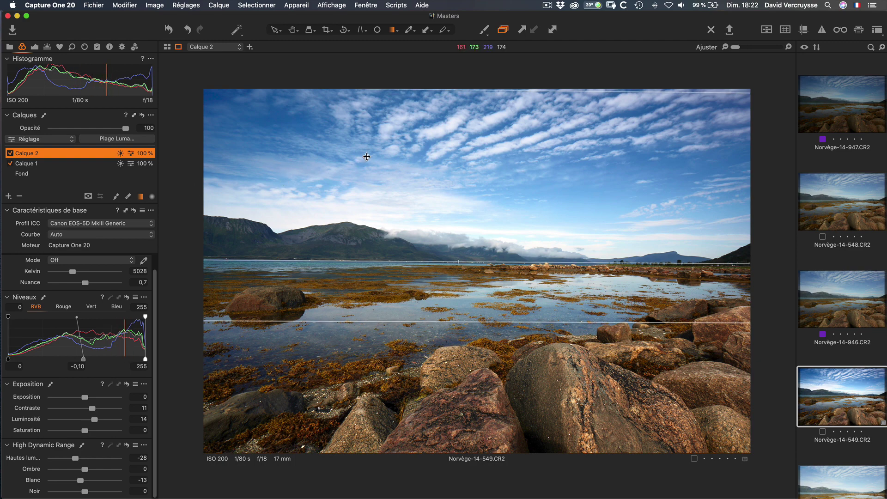
{"action": "left_click", "coordinate": [35, 47]}
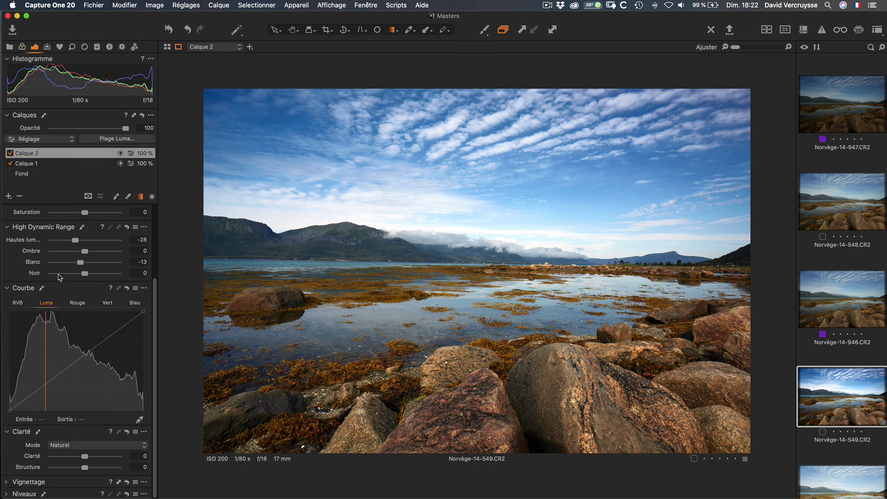
{"action": "left_click", "coordinate": [17, 303]}
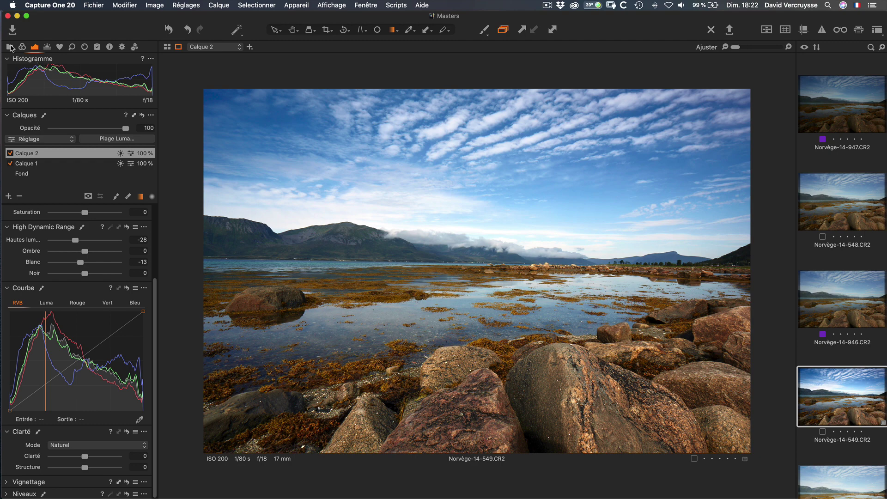
{"action": "left_click", "coordinate": [22, 47]}
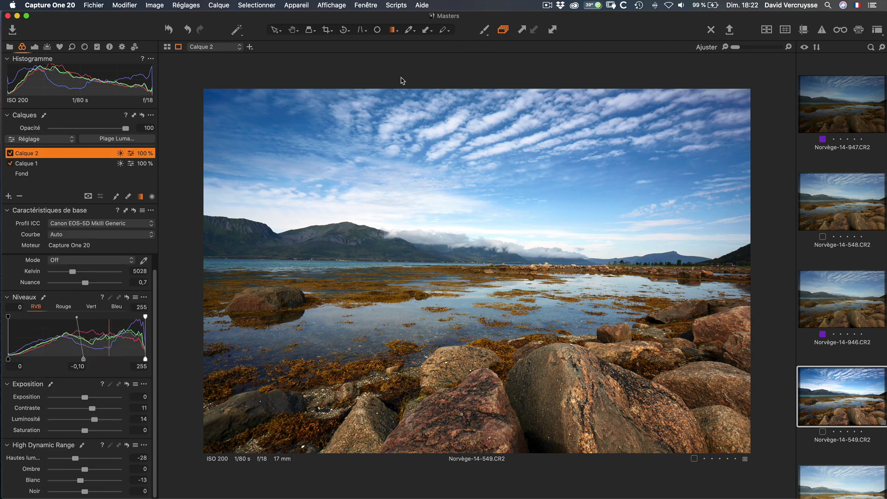
{"action": "key", "text": "super+shift+g"}
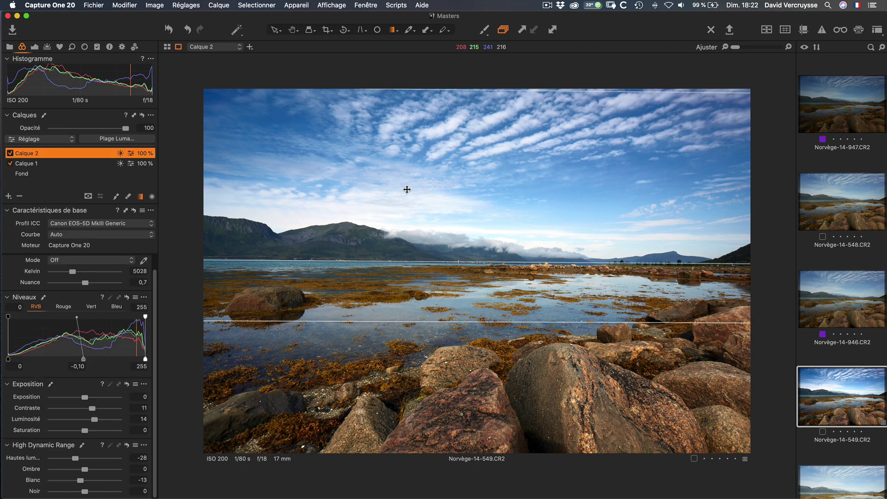